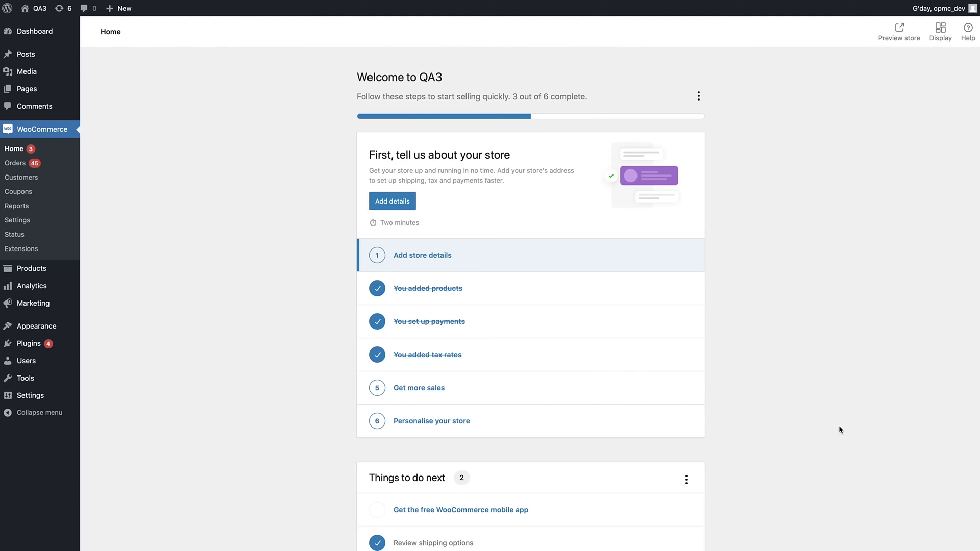
- Review the QA3 store's WooCommerce Home setup checklist, 3 of 6 steps complete
scroll(841, 424, down, 1)
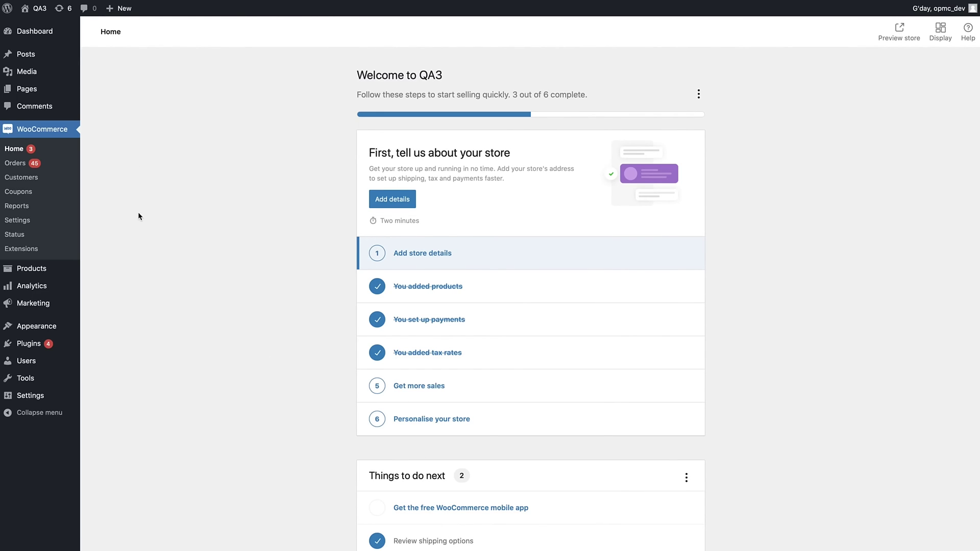
mouse_move(36, 8)
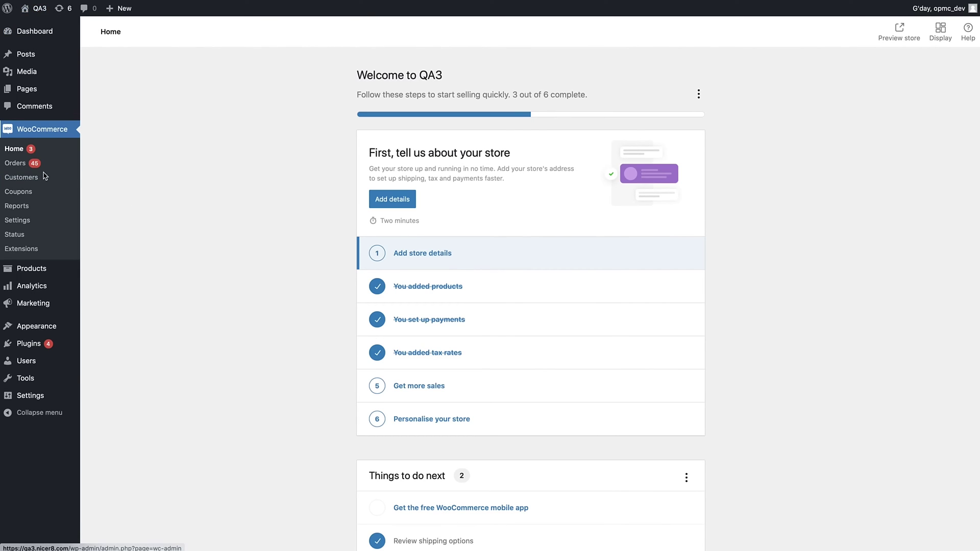
- Go to WooCommerce Settings' Integration tab and highlight the invalid Server URL notice
click(20, 222)
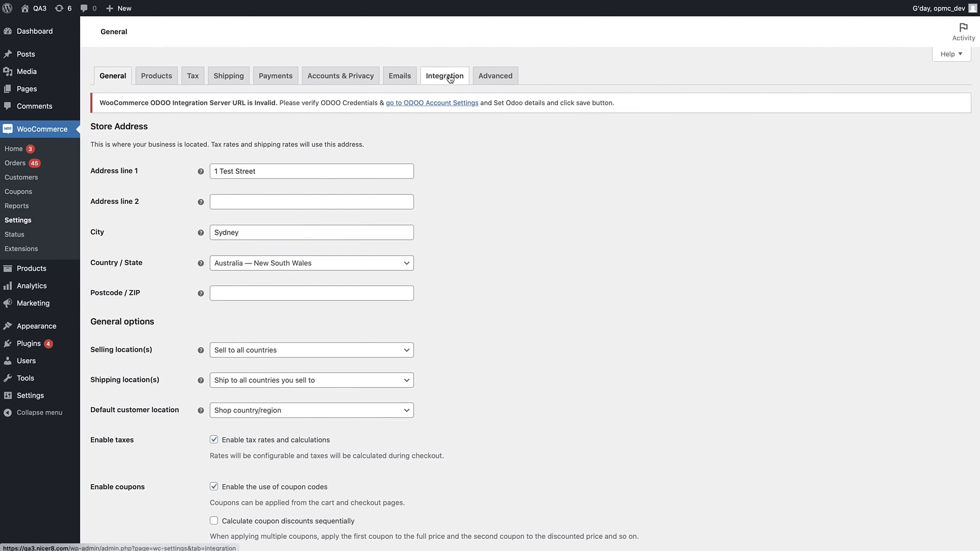
click(450, 76)
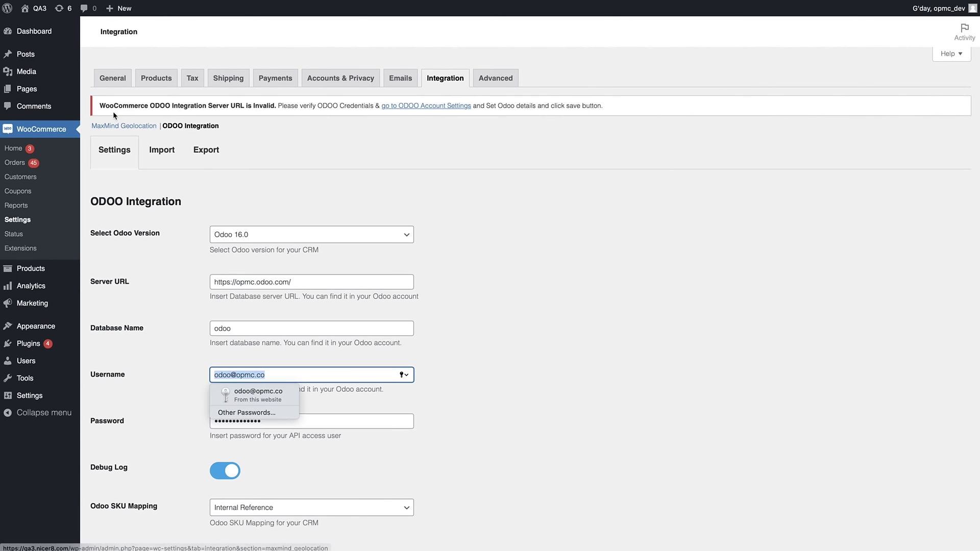
drag(100, 106, 282, 108)
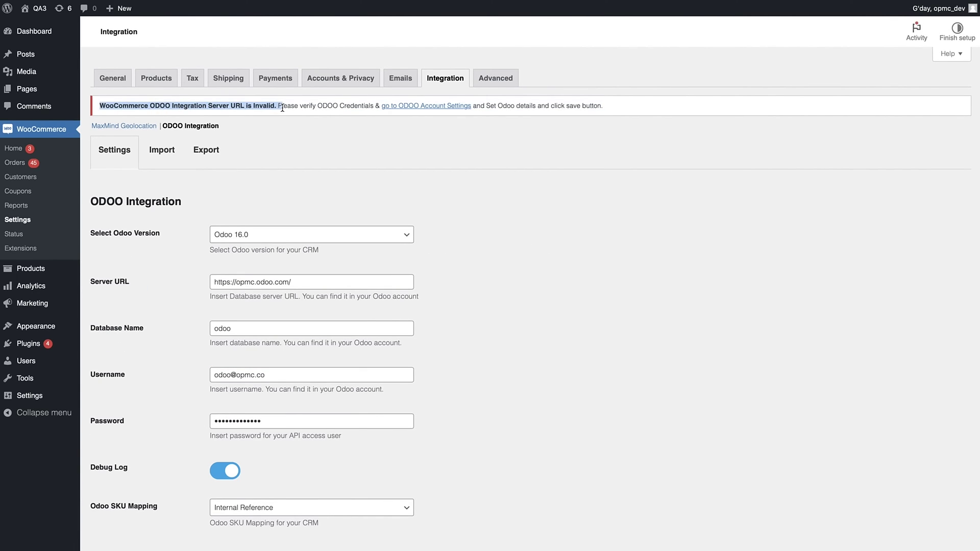
click(356, 154)
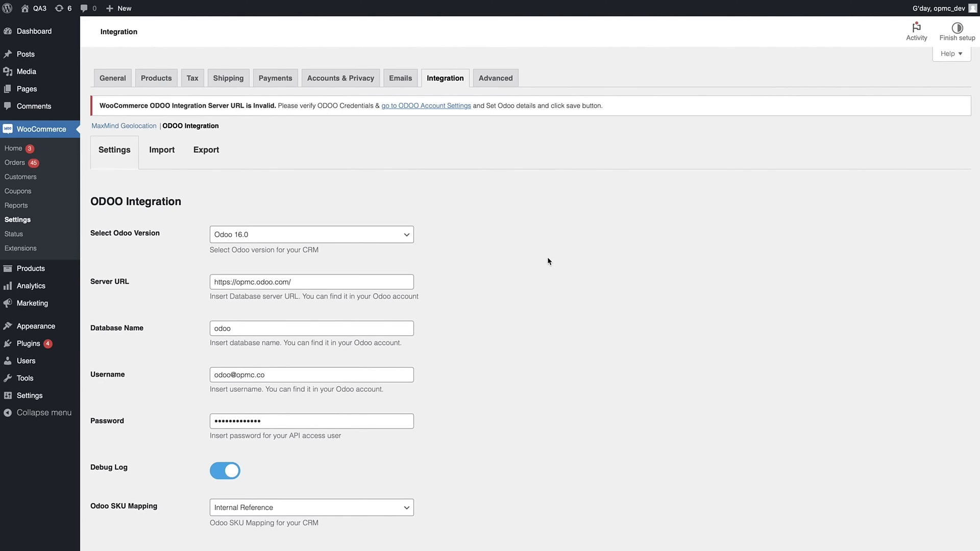
click(379, 235)
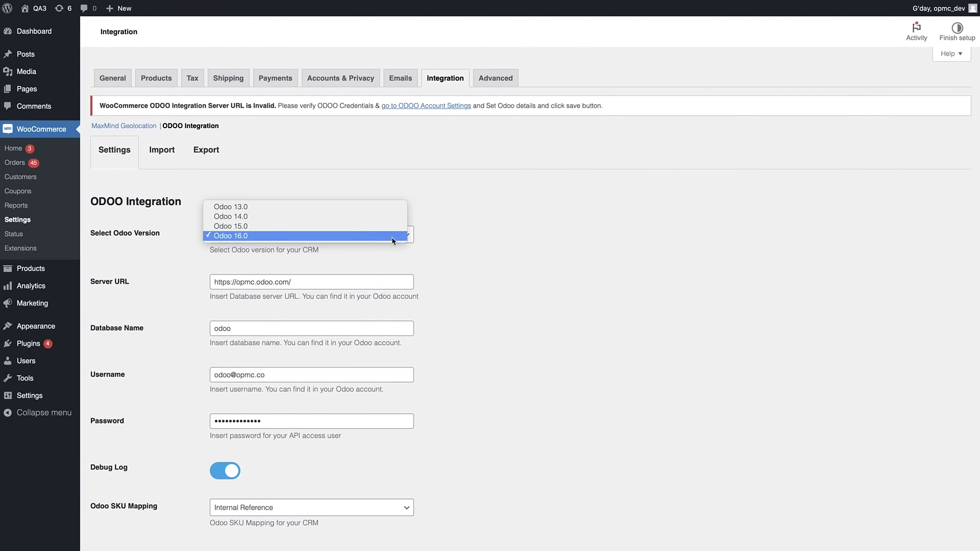
click(521, 243)
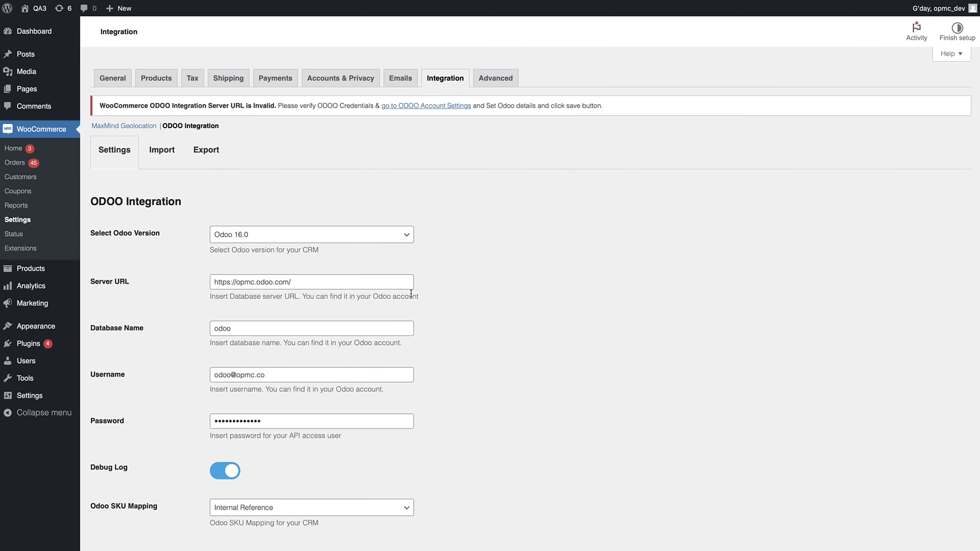
scroll(271, 278, down, 2)
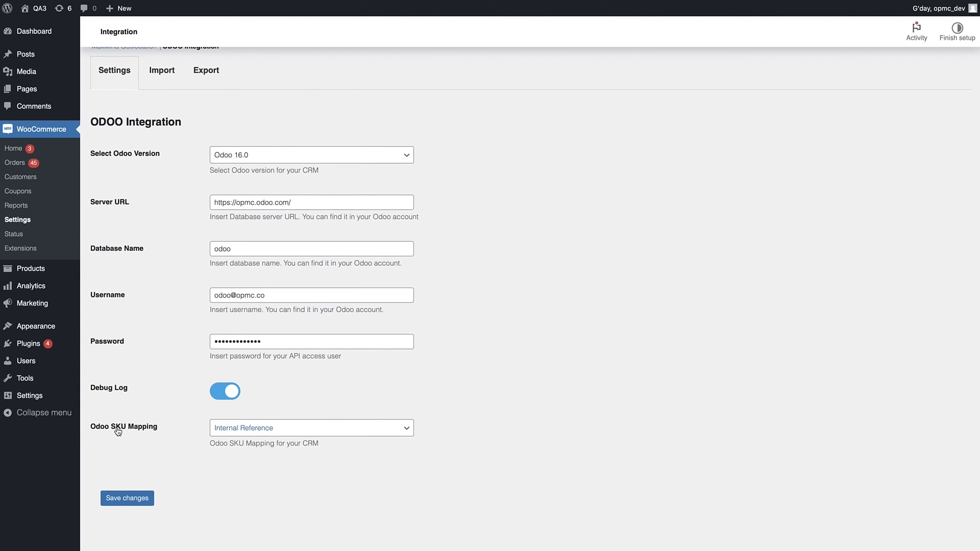
click(275, 430)
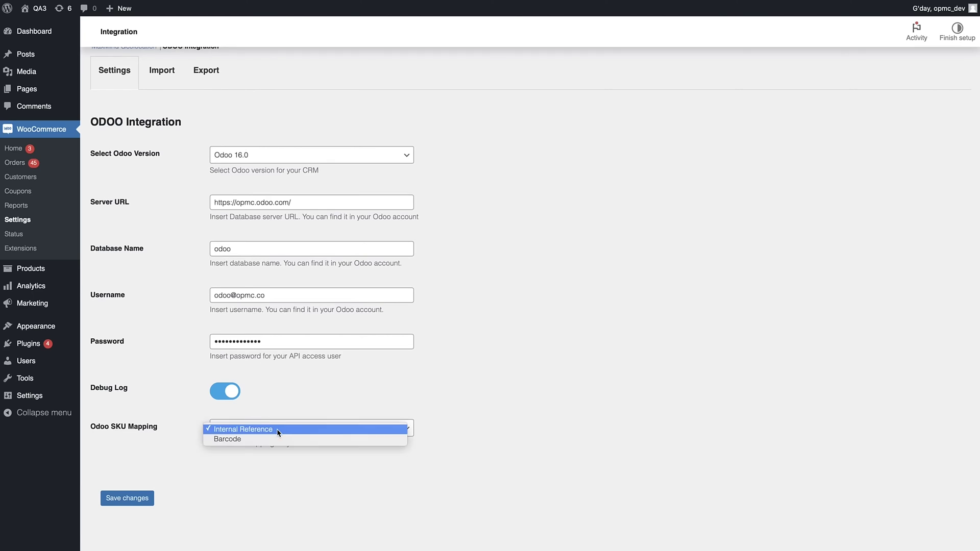
click(267, 474)
scroll(188, 243, up, 3)
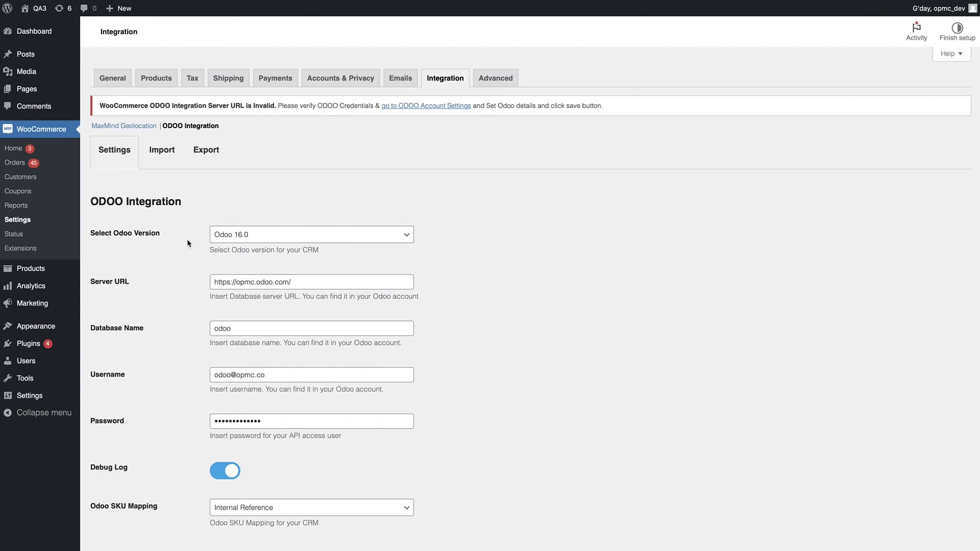
- Show the Import sub-tab and keep product import frequency at Every Hour
click(162, 151)
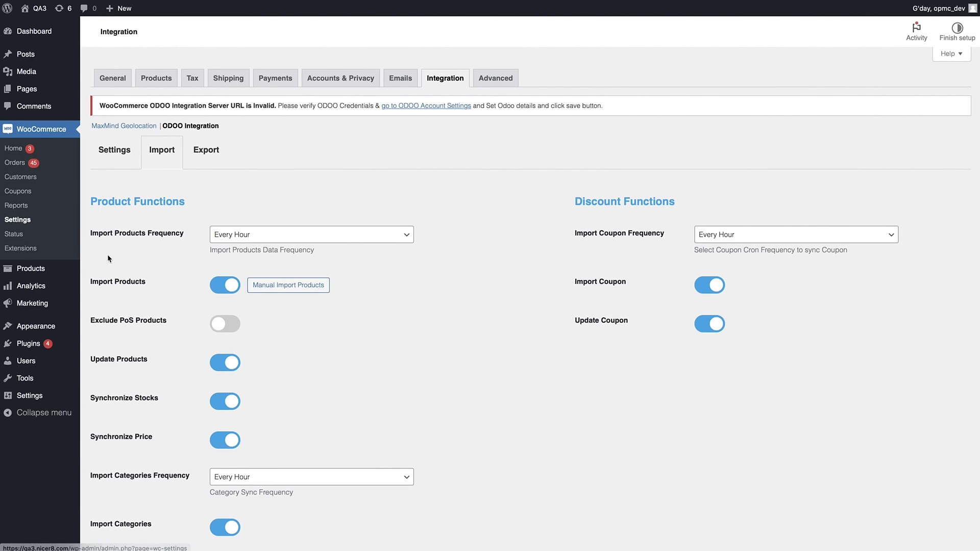
scroll(164, 285, down, 3)
scroll(164, 286, down, 7)
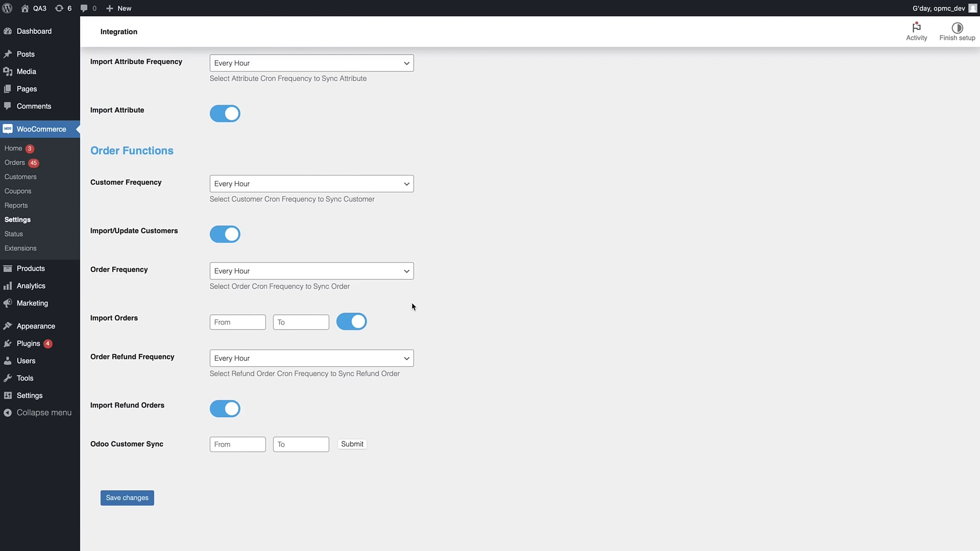
scroll(408, 305, up, 10)
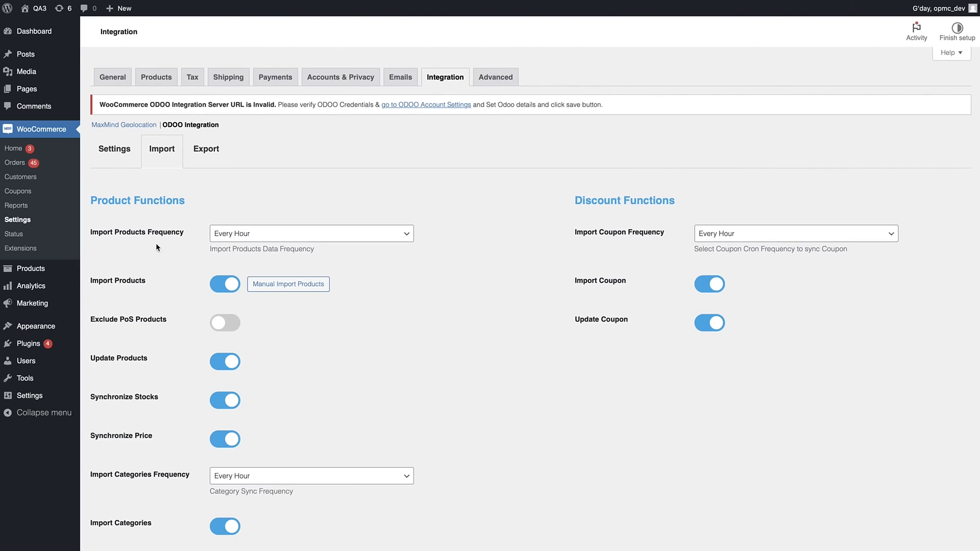
click(277, 236)
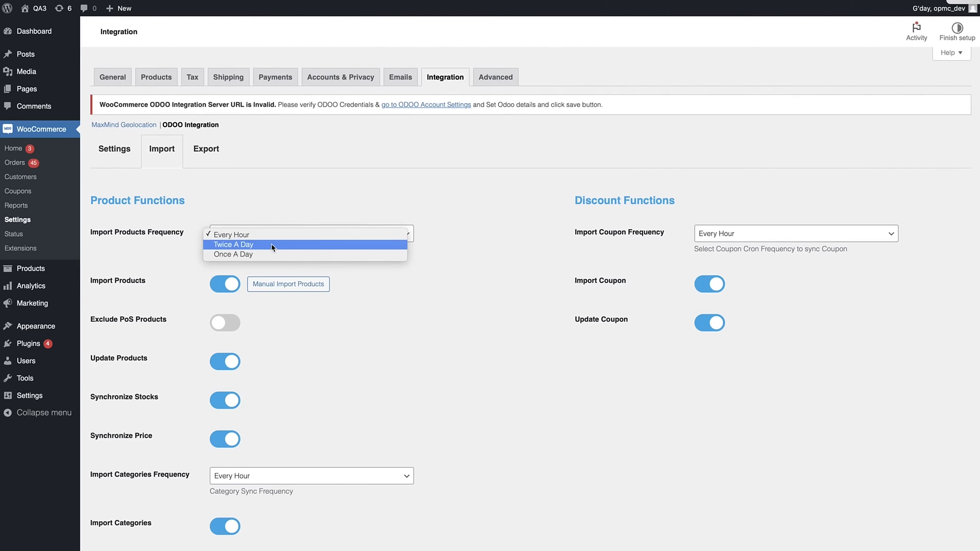
click(283, 203)
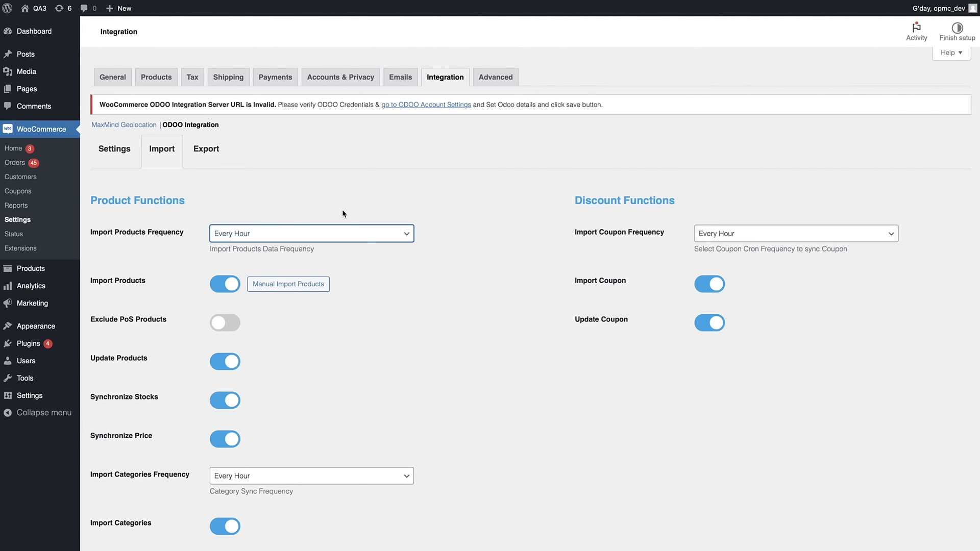
click(324, 205)
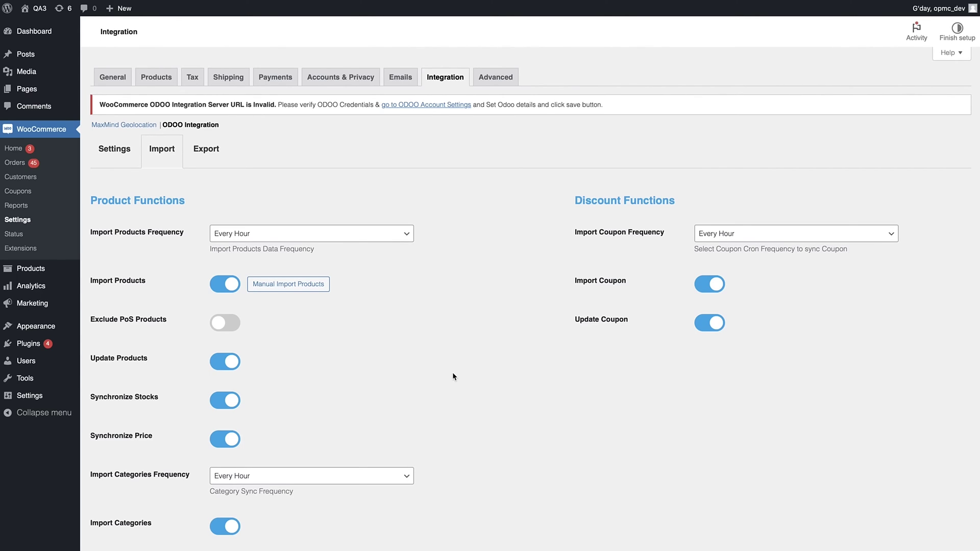
scroll(408, 396, down, 2)
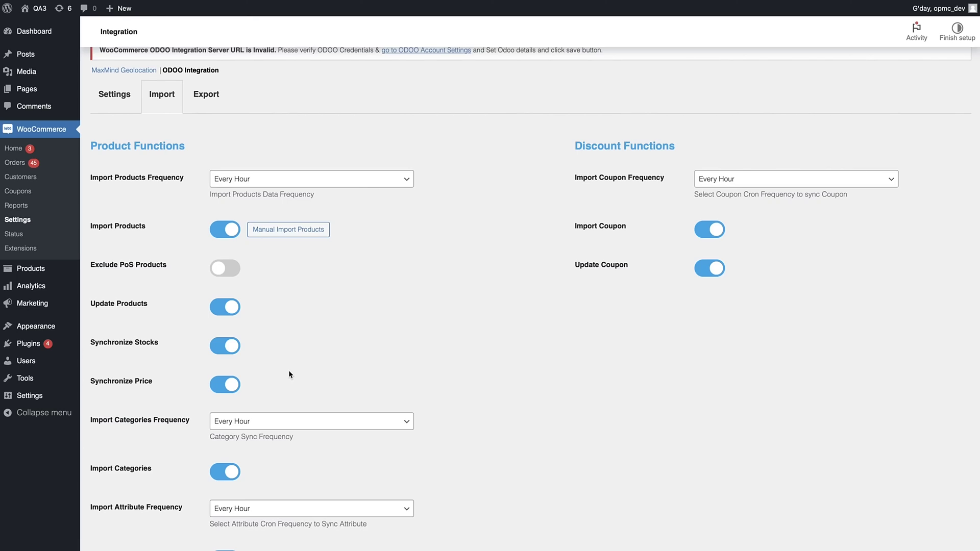
scroll(287, 369, down, 3)
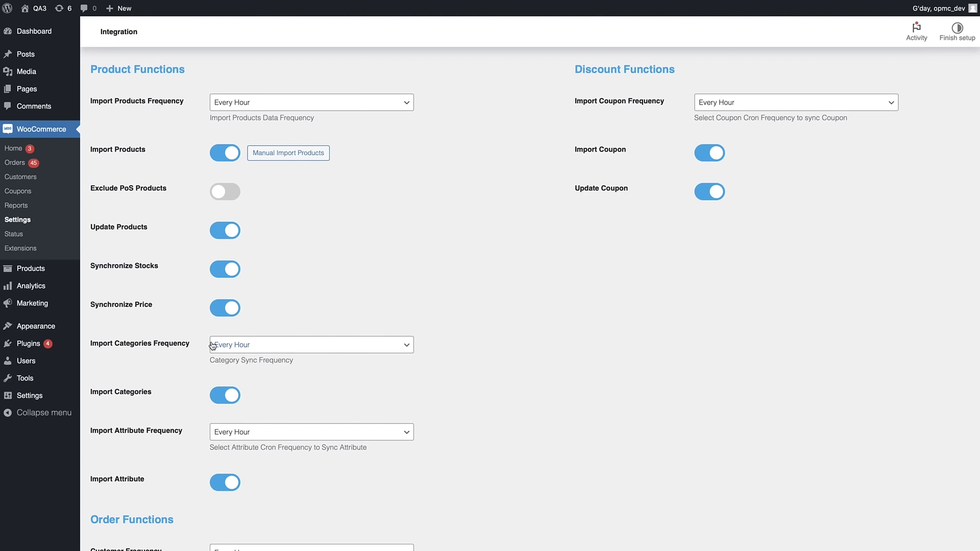
click(295, 345)
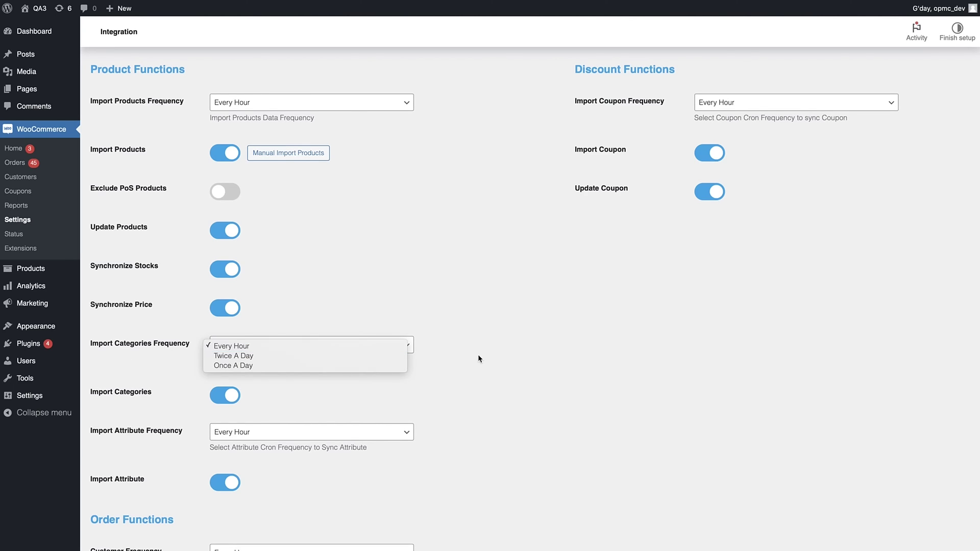
click(478, 358)
mouse_move(30, 396)
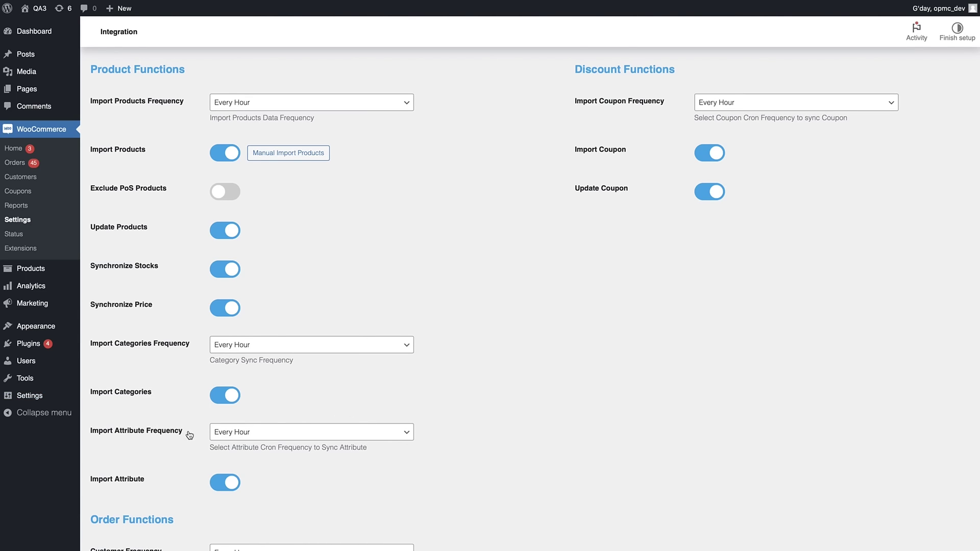
scroll(179, 439, down, 1)
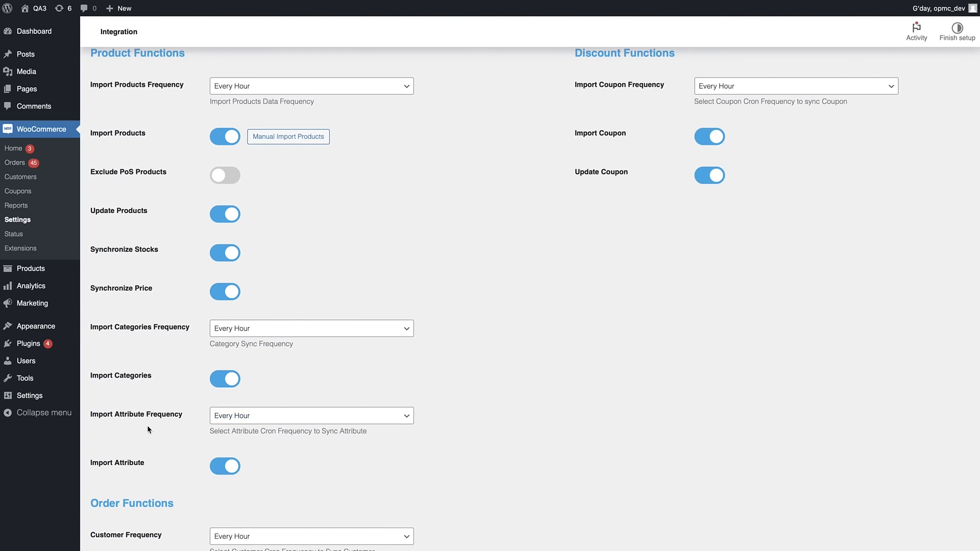
scroll(148, 428, down, 4)
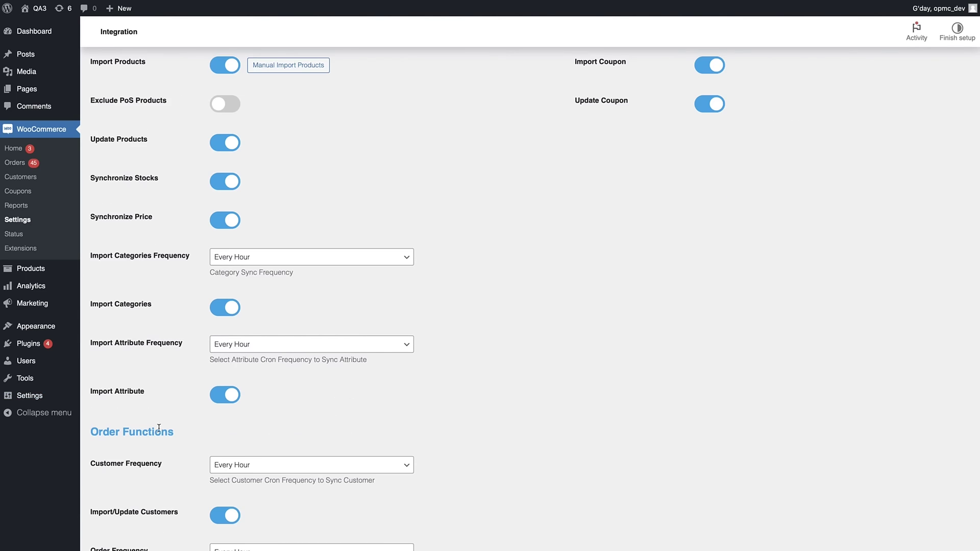
click(311, 349)
click(476, 341)
scroll(504, 455, down, 5)
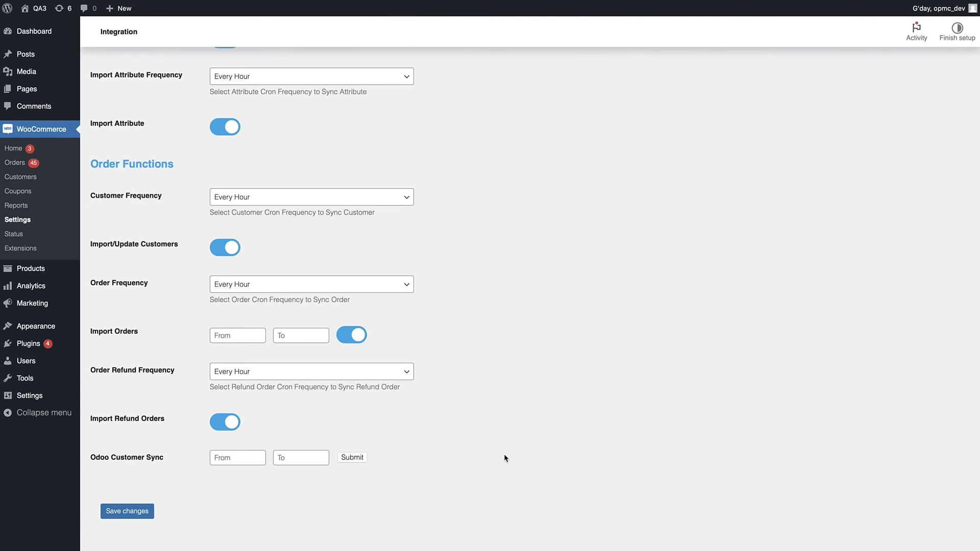
scroll(504, 458, down, 1)
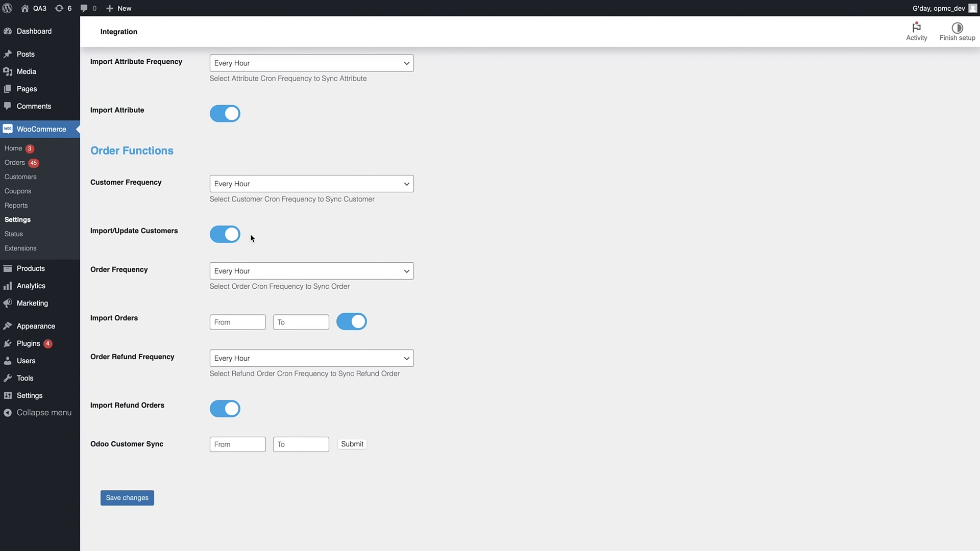
- Keep order sync at Every Hour and leave the order import start date blank
click(262, 274)
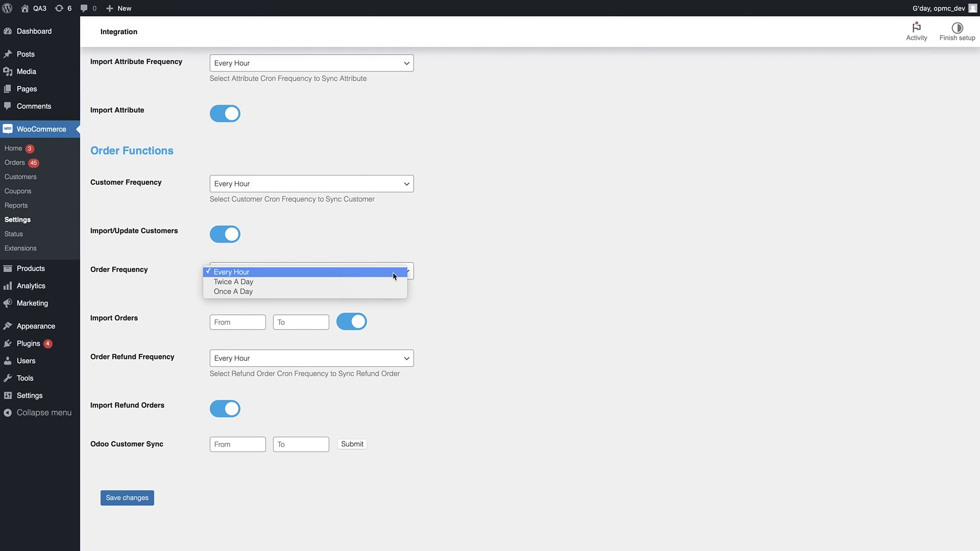
click(503, 249)
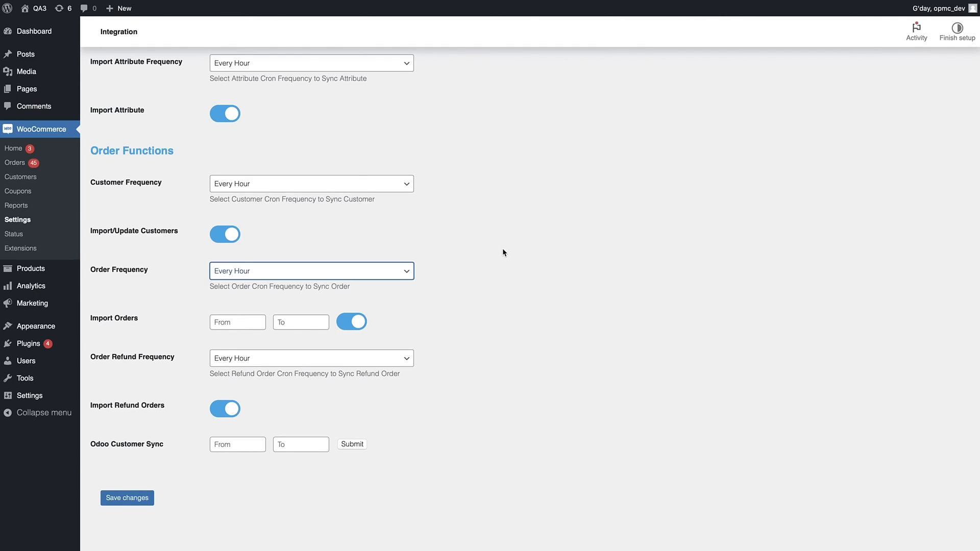
click(237, 323)
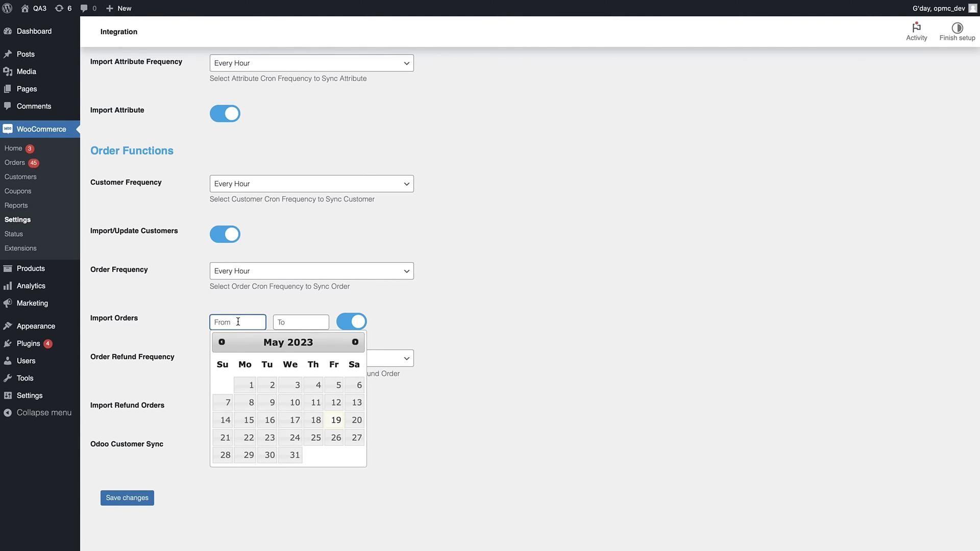
click(245, 306)
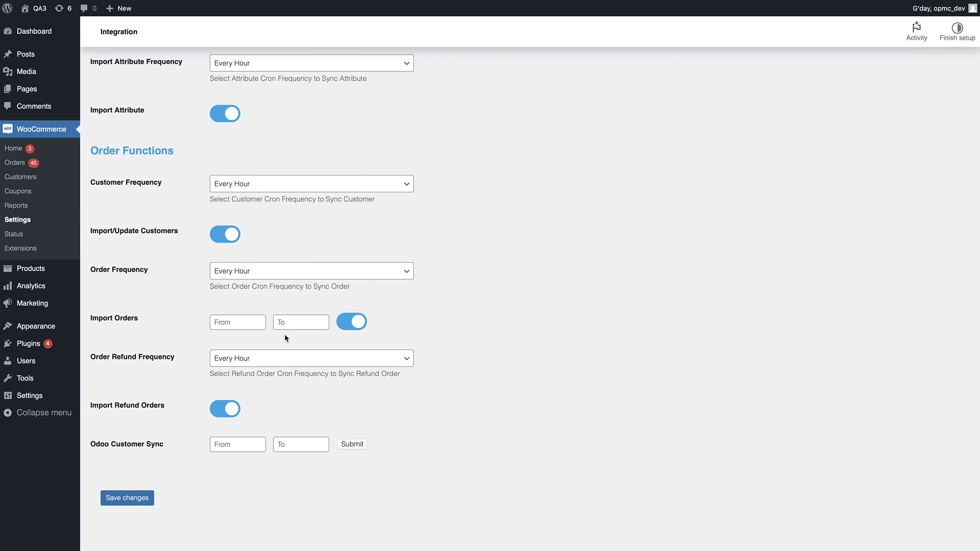
- Keep refund sync at Every Hour and return to the top of the Import tab
click(242, 360)
click(161, 376)
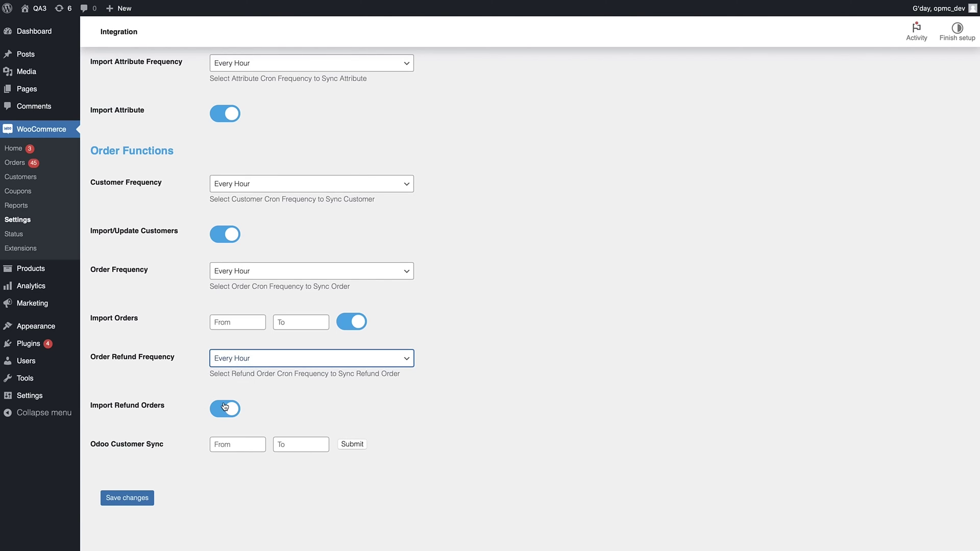
click(288, 403)
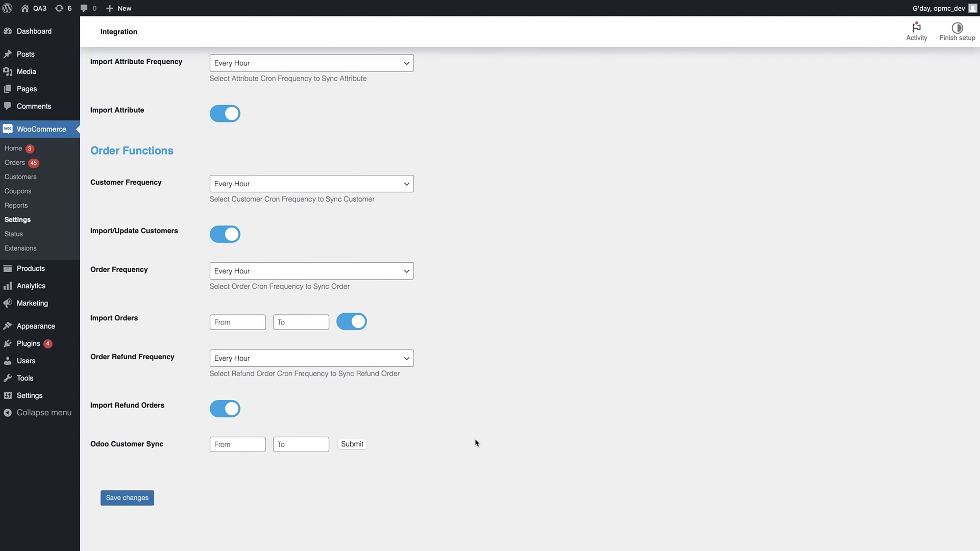
scroll(475, 442, up, 10)
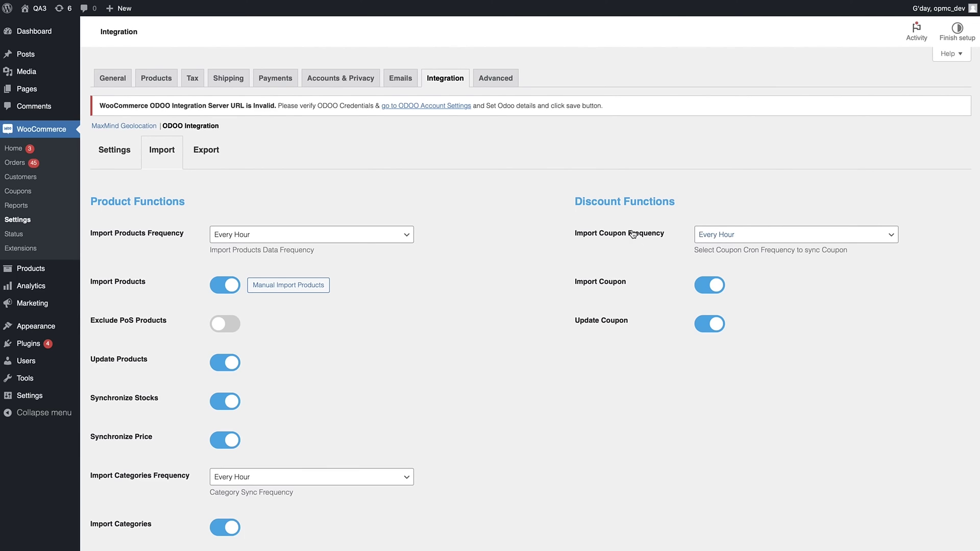
click(759, 240)
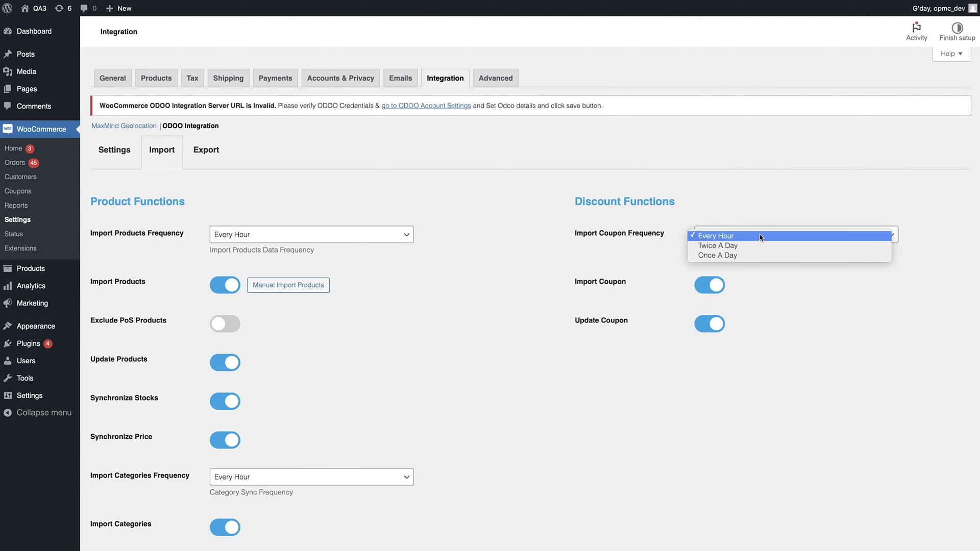
click(775, 192)
click(760, 197)
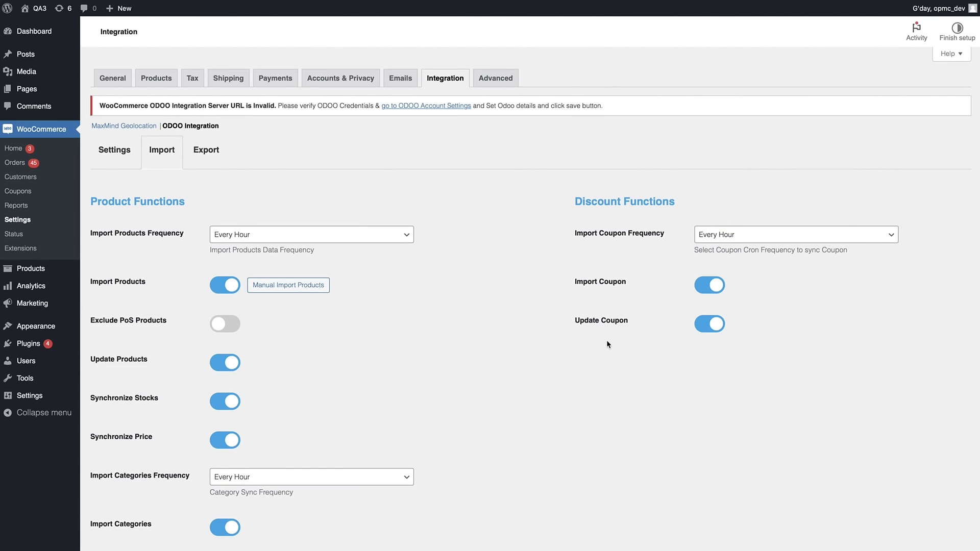
- Review the Export sub-tab's Every Hour exports and the Exclude Product by Categories list
click(207, 151)
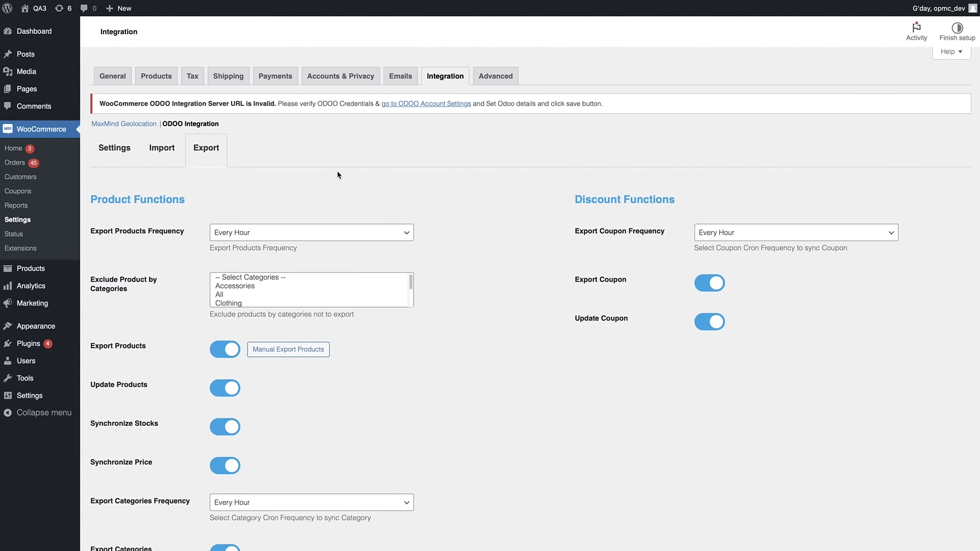
scroll(337, 171, down, 1)
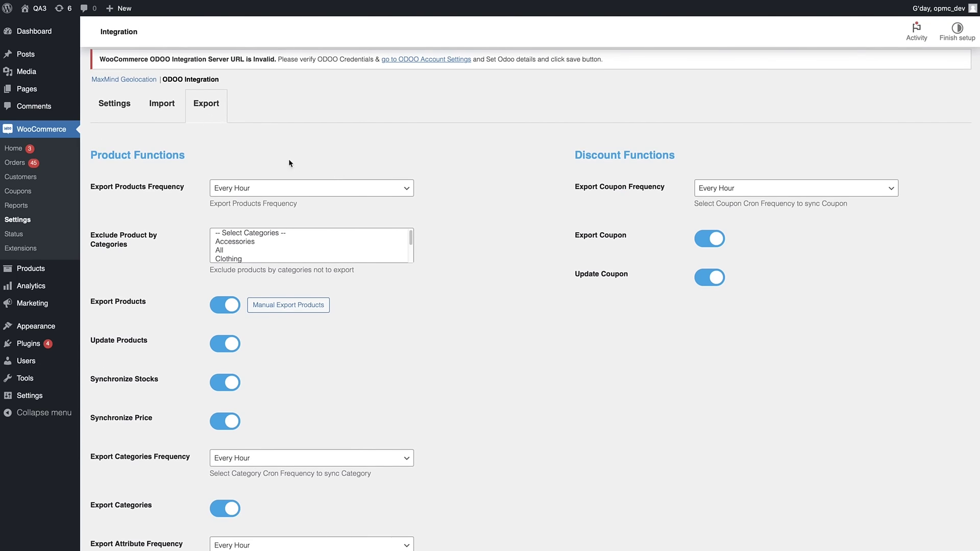
scroll(475, 319, down, 7)
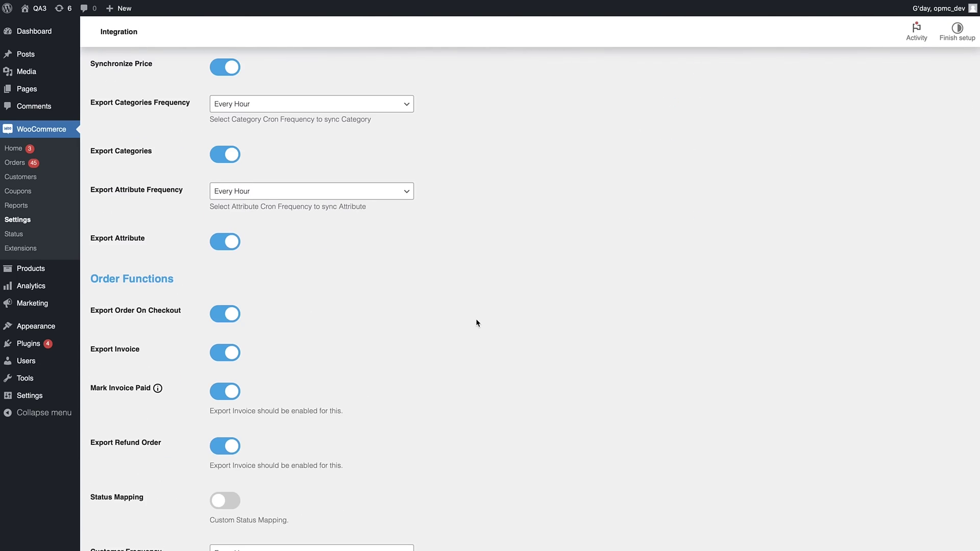
scroll(477, 323, down, 6)
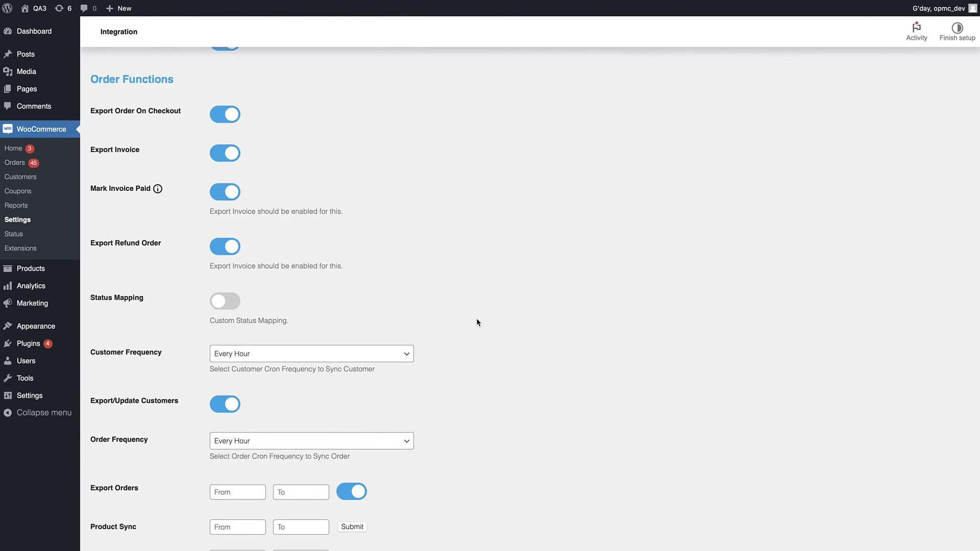
scroll(477, 322, up, 13)
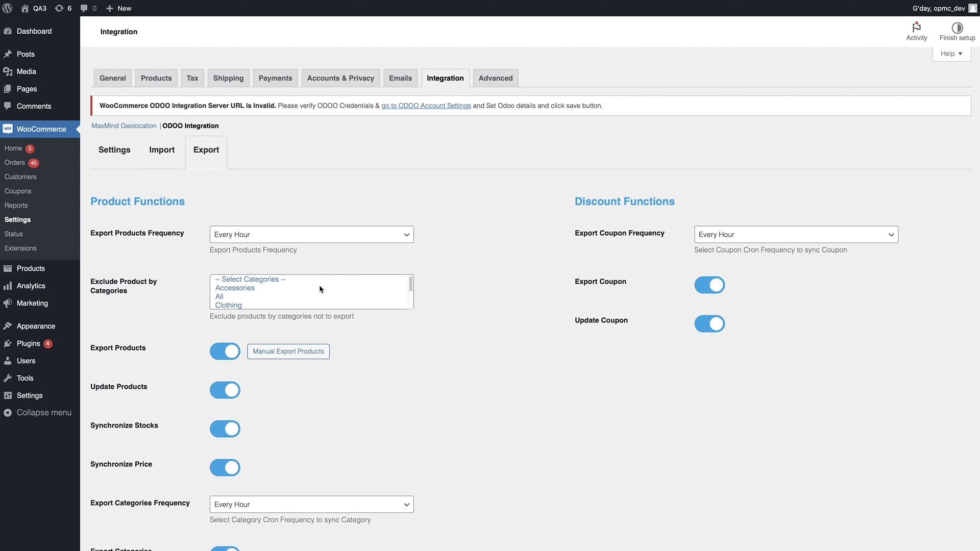
scroll(314, 293, down, 5)
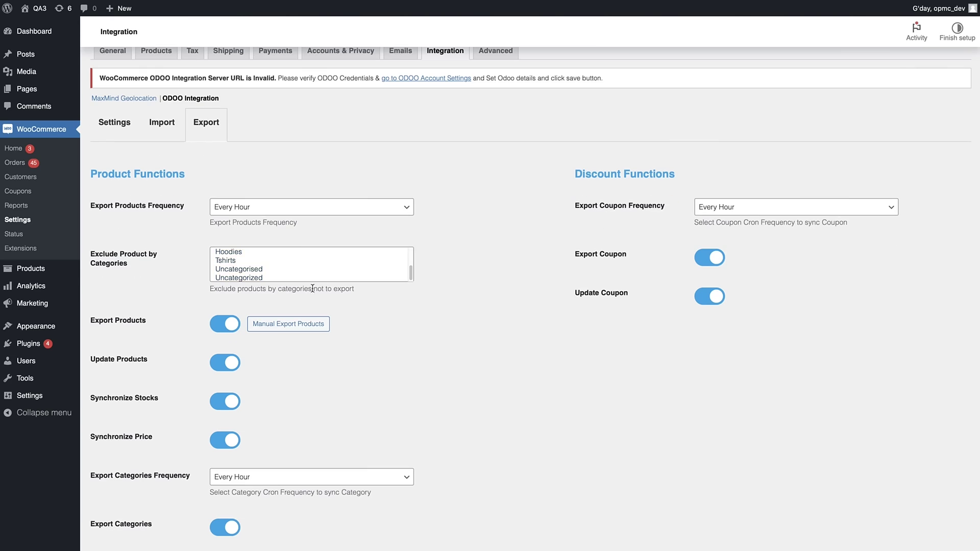
scroll(310, 279, up, 5)
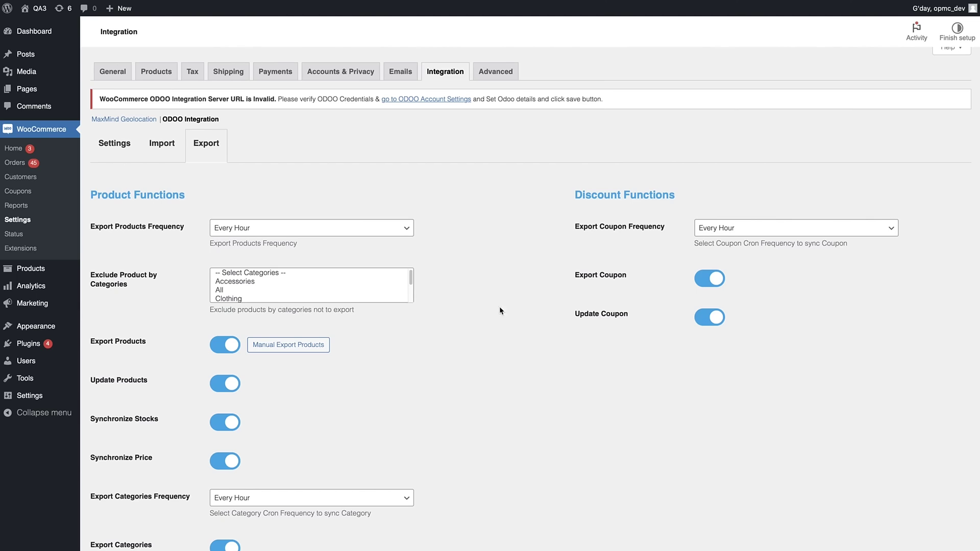
scroll(514, 351, down, 5)
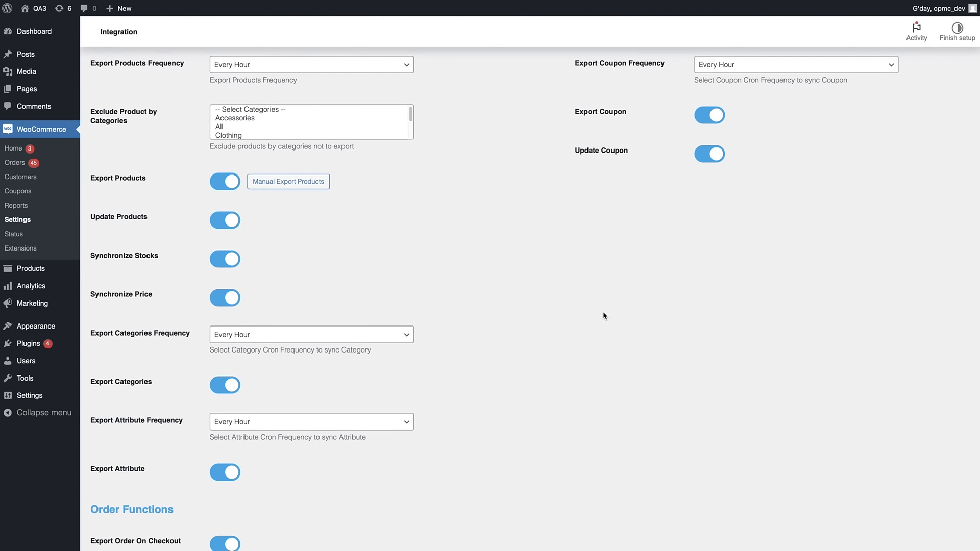
- Scroll down the Export tab to the Order Functions section and its Status Mapping toggle
scroll(604, 316, down, 2)
scroll(602, 315, down, 8)
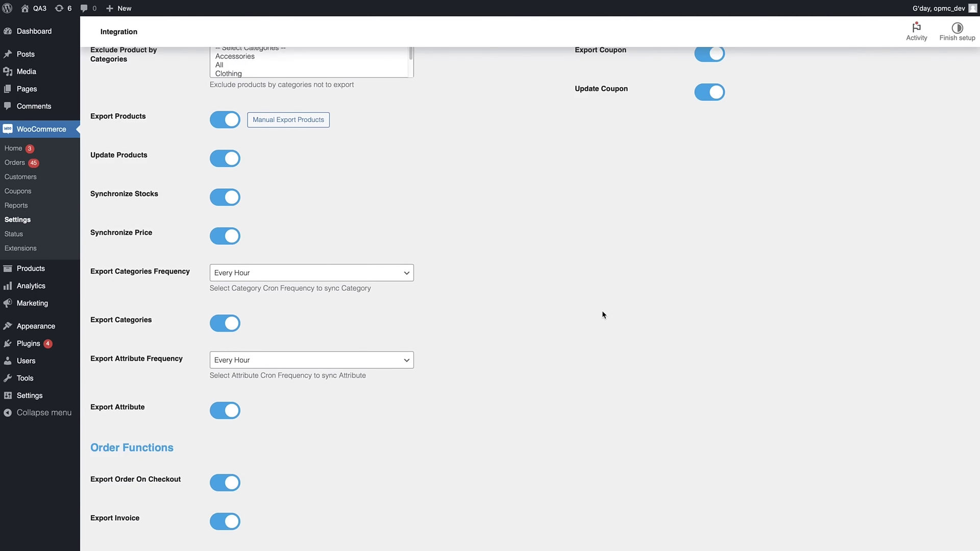
scroll(603, 315, down, 4)
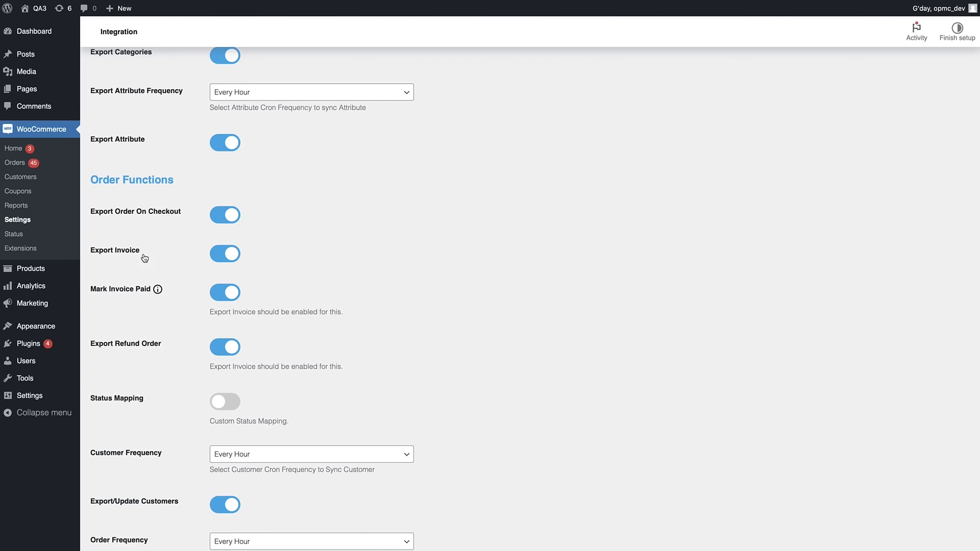
scroll(222, 262, down, 2)
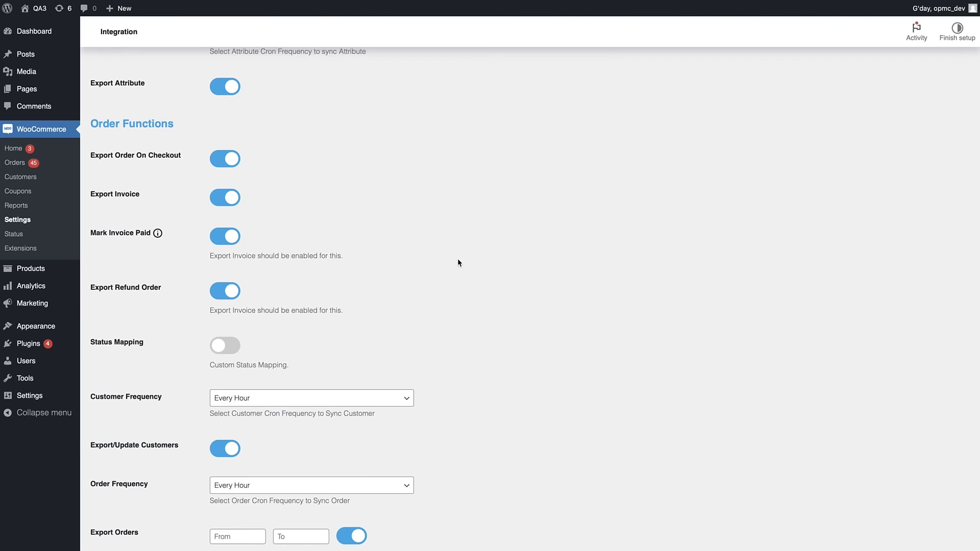
scroll(456, 262, down, 1)
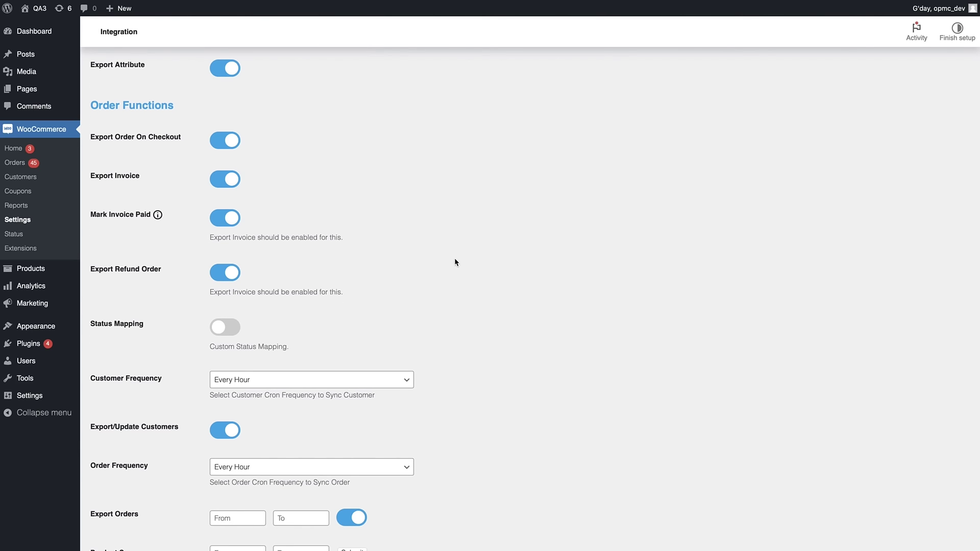
scroll(458, 268, down, 2)
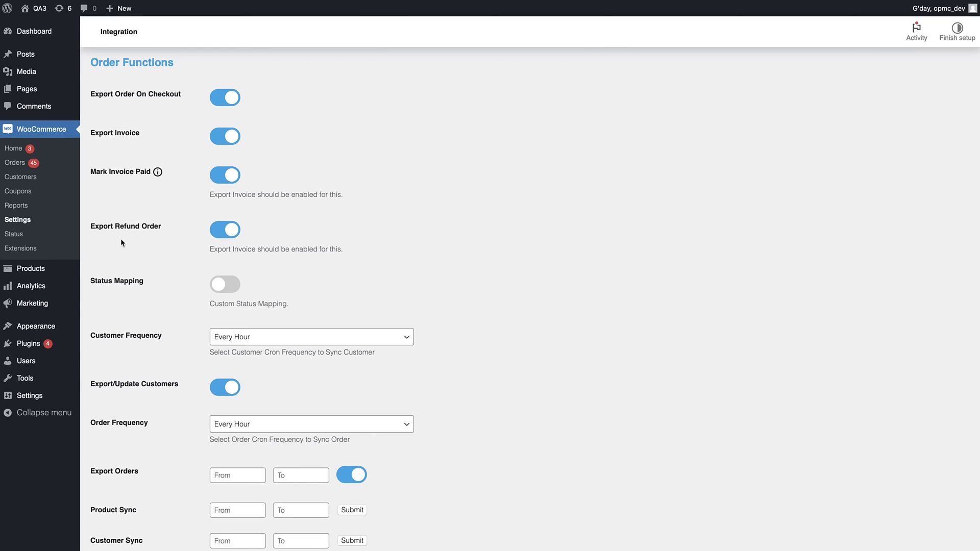
scroll(327, 257, down, 2)
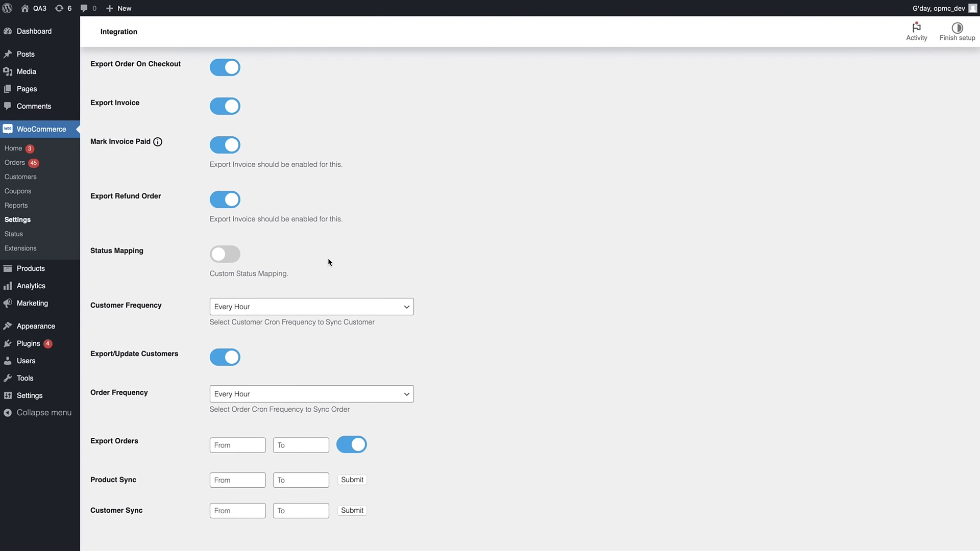
scroll(328, 262, down, 1)
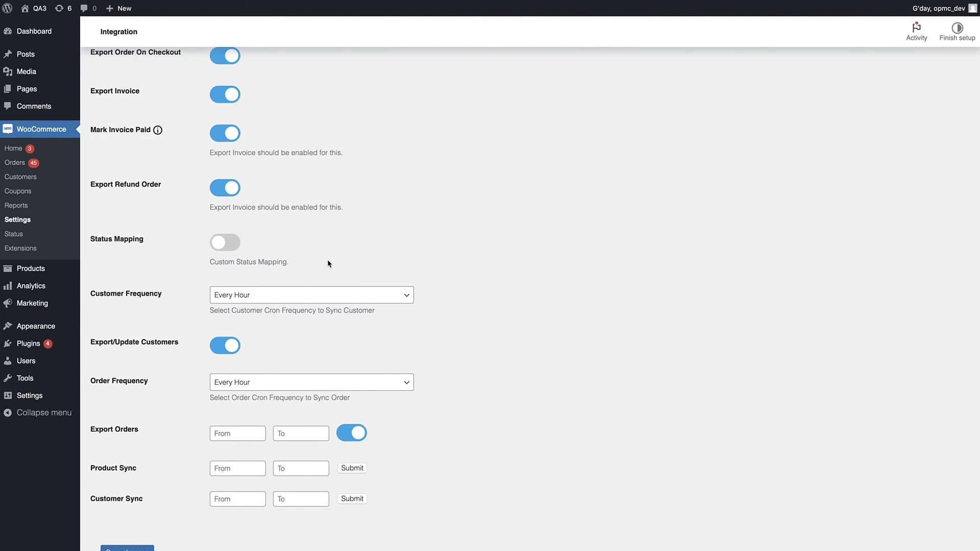
- Turn on Status Mapping and map the Pending payment WooCommerce order status
click(229, 243)
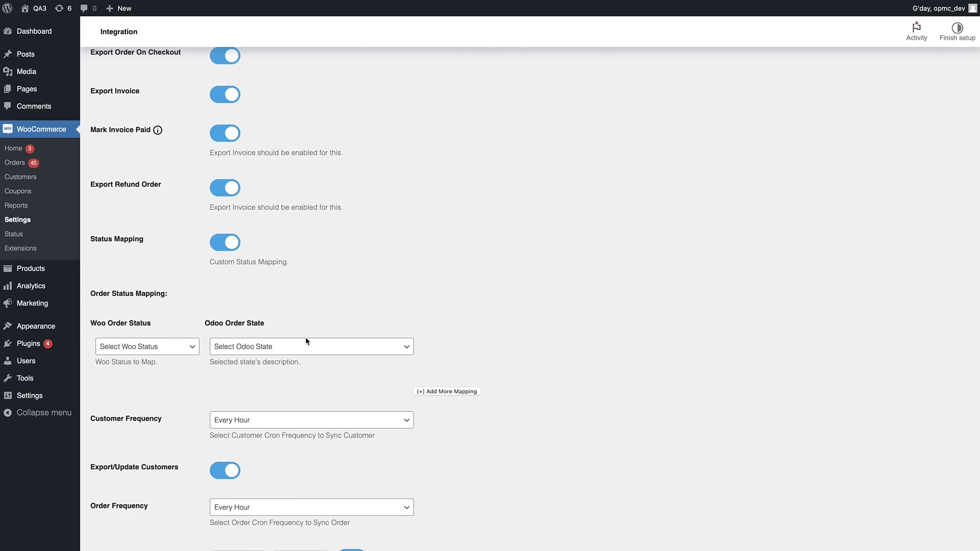
scroll(306, 341, down, 5)
click(170, 251)
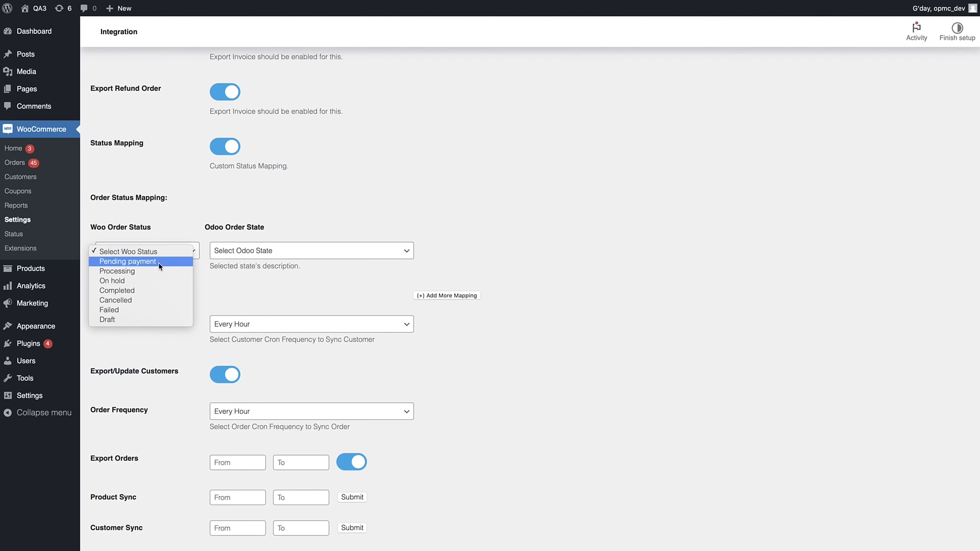
click(159, 262)
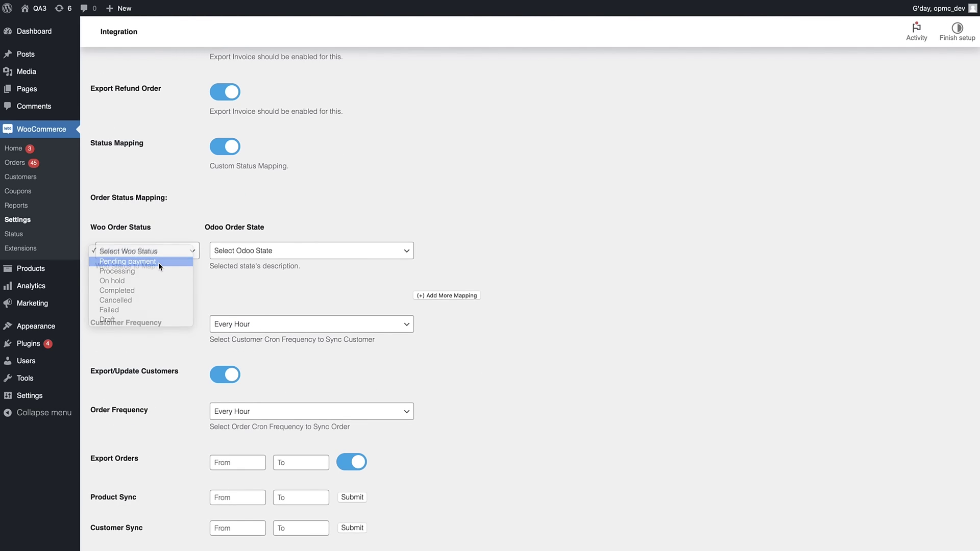
- Add a second mapping row without choosing an Odoo state, then switch Status Mapping off
click(264, 249)
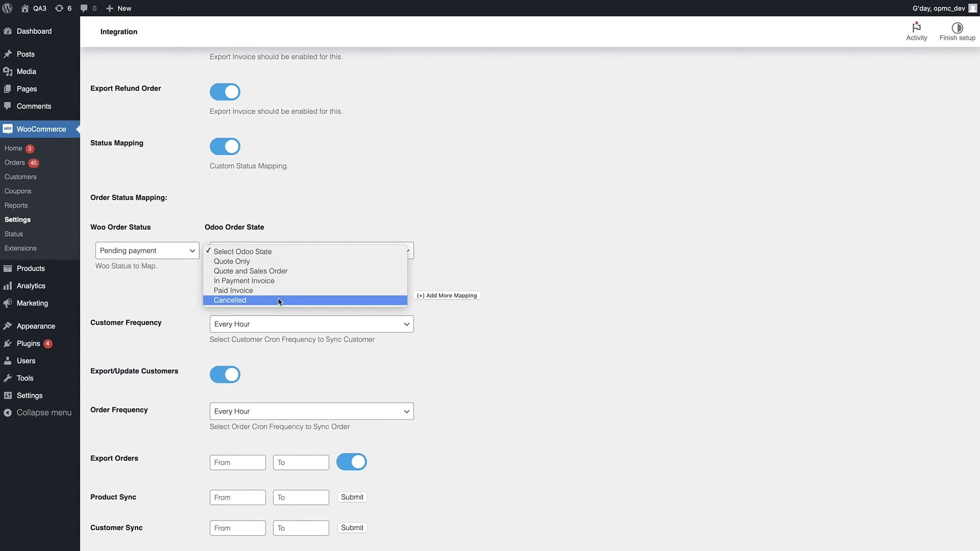
click(336, 204)
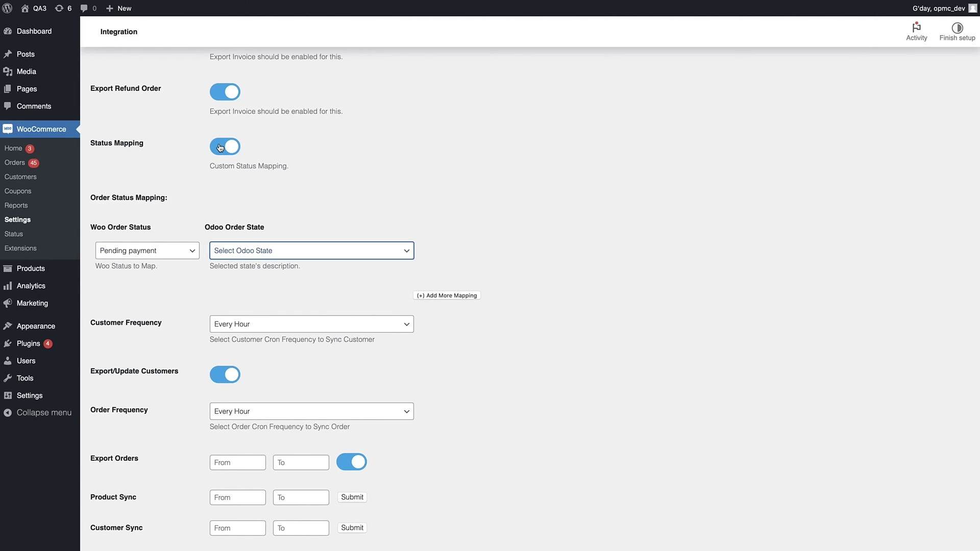
click(447, 296)
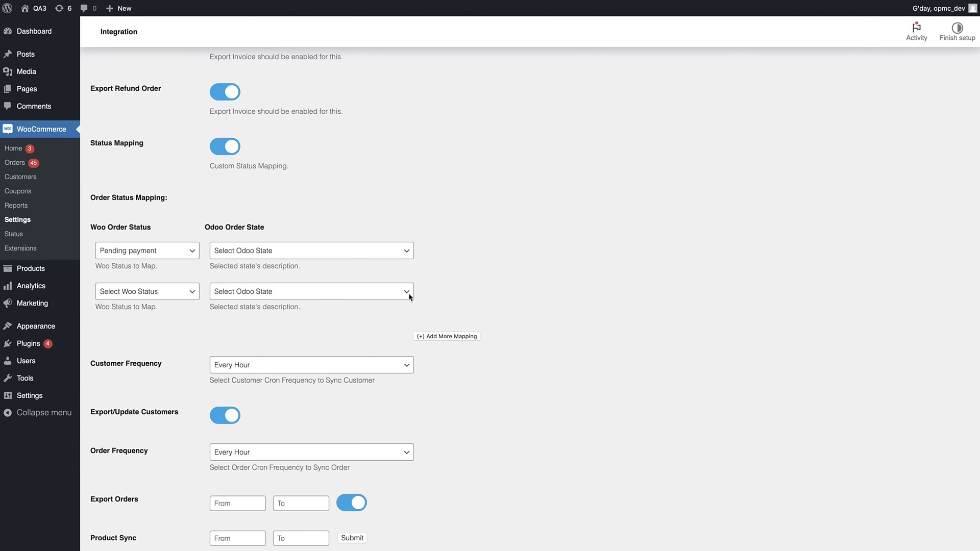
click(224, 147)
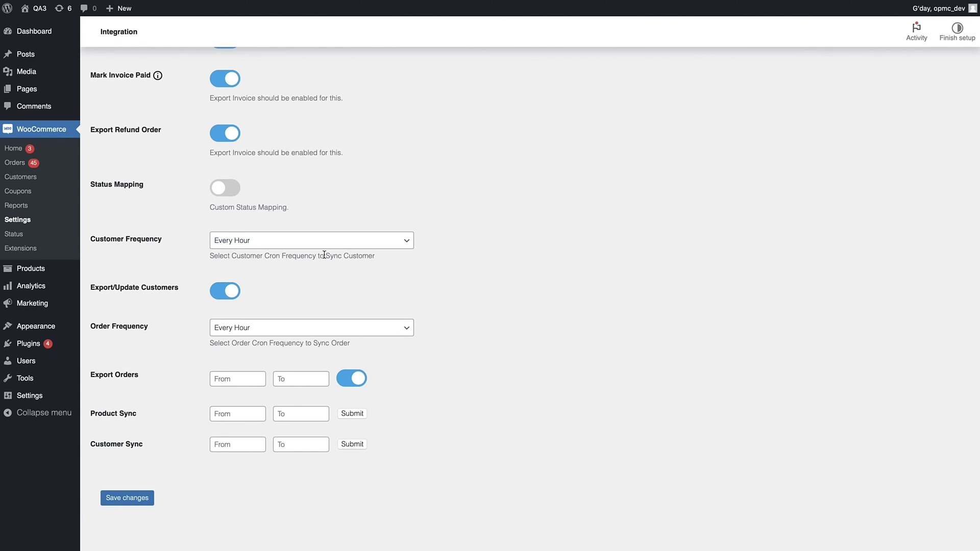
click(233, 383)
click(477, 358)
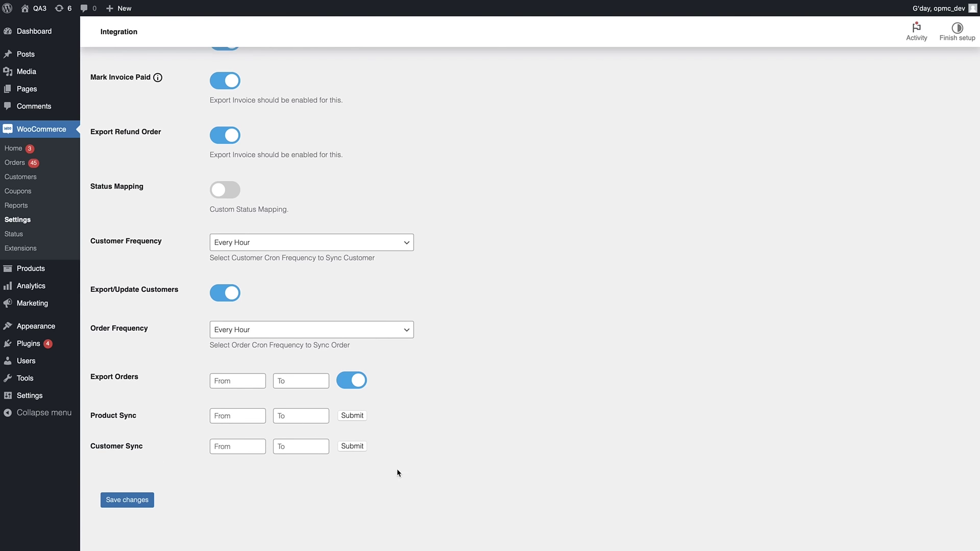
scroll(562, 465, up, 15)
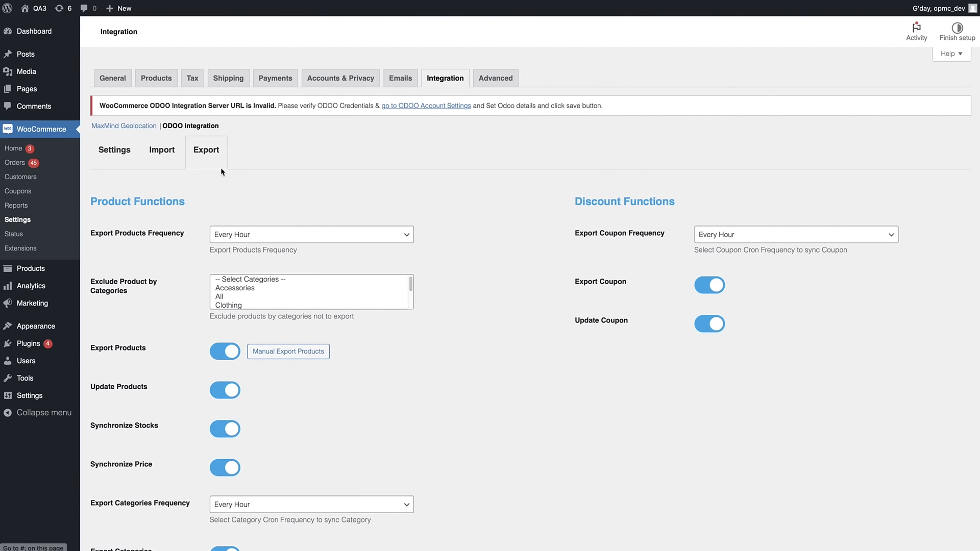
- Reopen the Import sub-tab and look over its customer and order sync settings
click(163, 153)
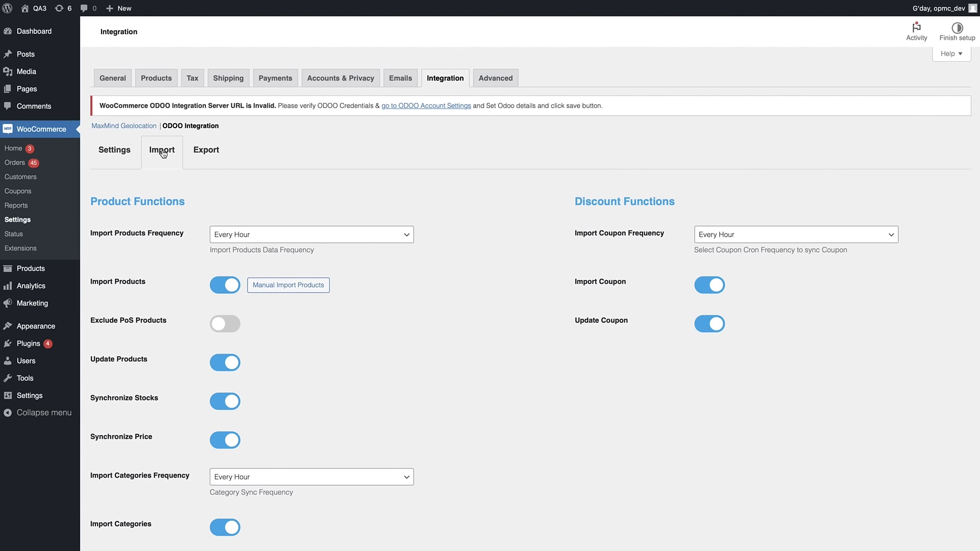
scroll(431, 378, down, 10)
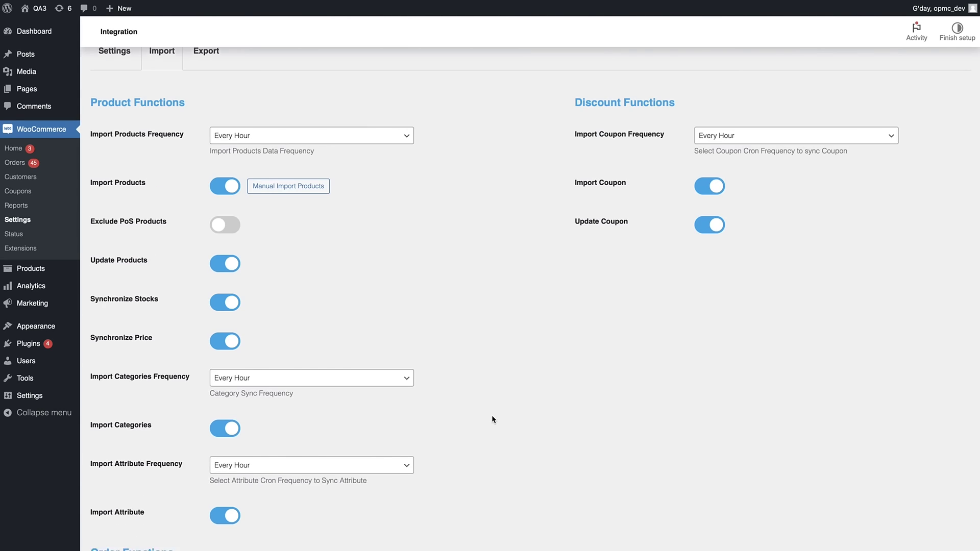
scroll(493, 419, up, 10)
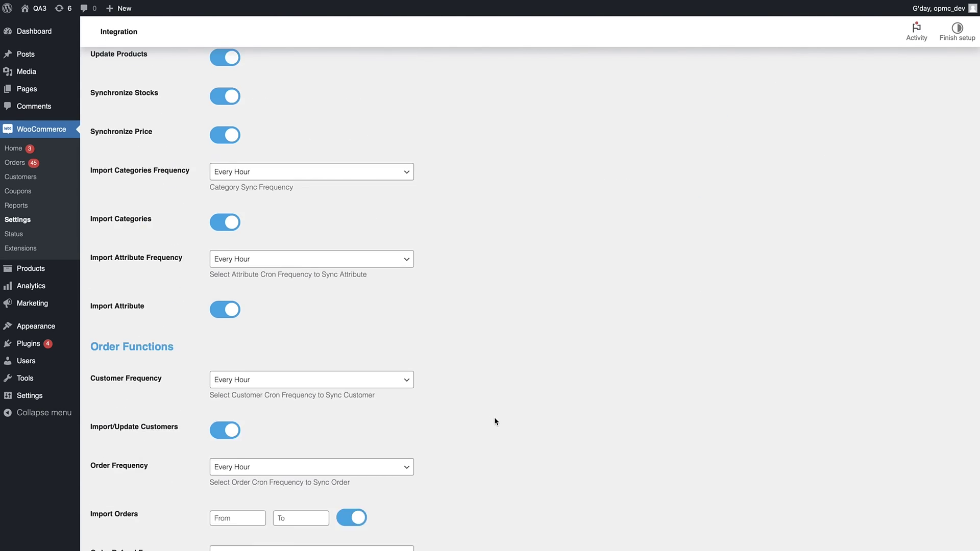